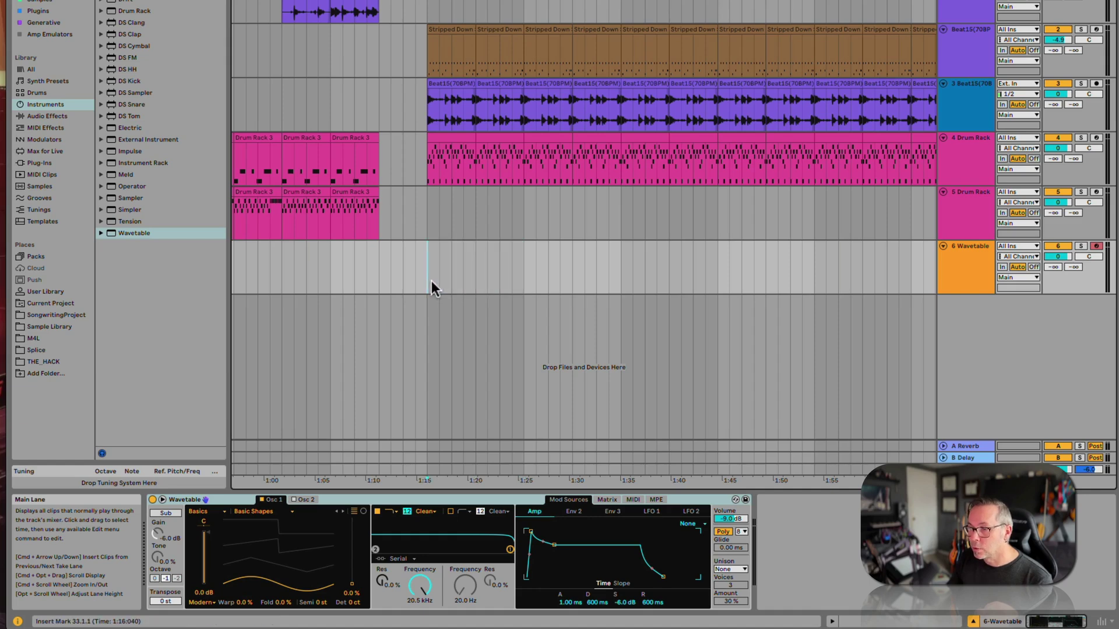
# Insert an empty MIDI clip on the 6 Wavetable track, stretch it, and set its length to 10
pyautogui.press('super+shift+m')
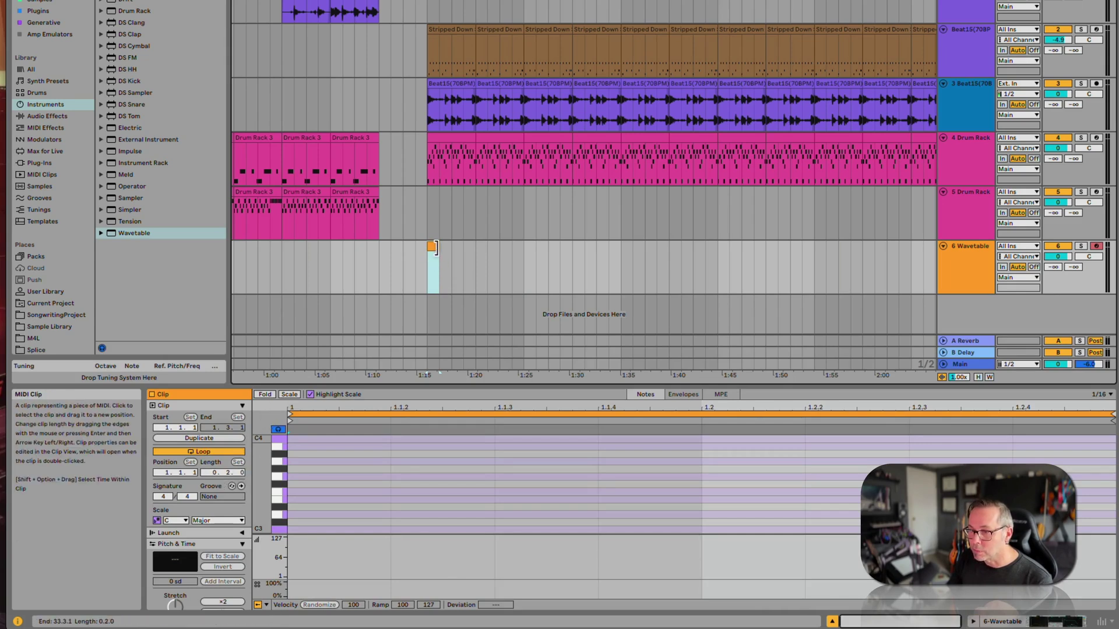
pyautogui.moveTo(439, 246); pyautogui.dragTo(522, 247)
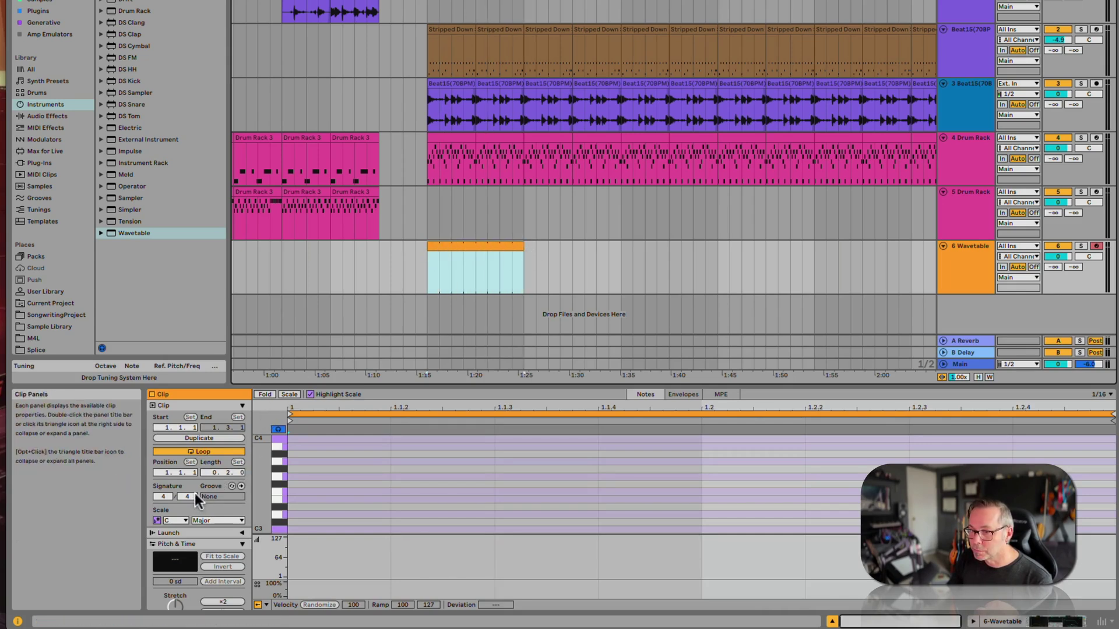
pyautogui.write('10')
pyautogui.press('Return')
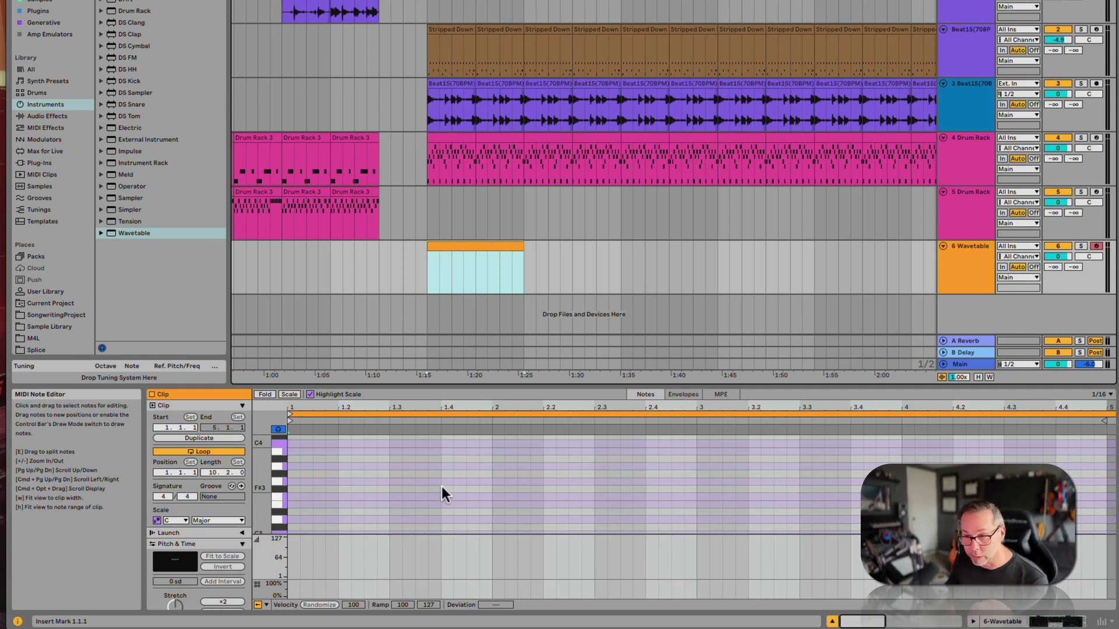
# Add F3, G#3 and C4 notes on beat 1 and extend the chord to the clip end
pyautogui.doubleClick(295, 495)
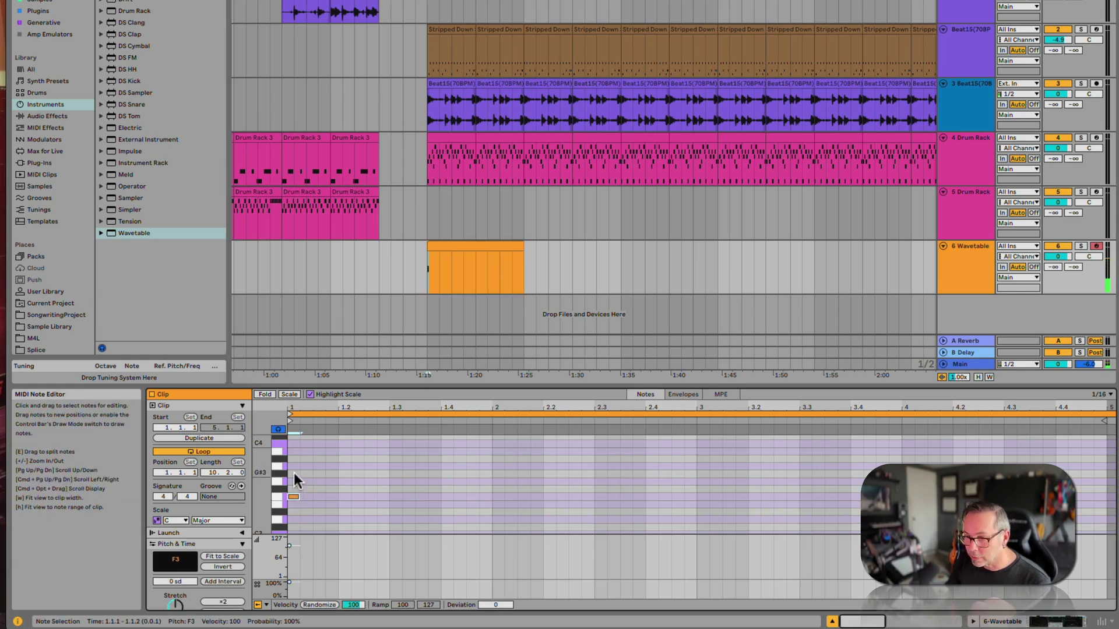
pyautogui.doubleClick(294, 473)
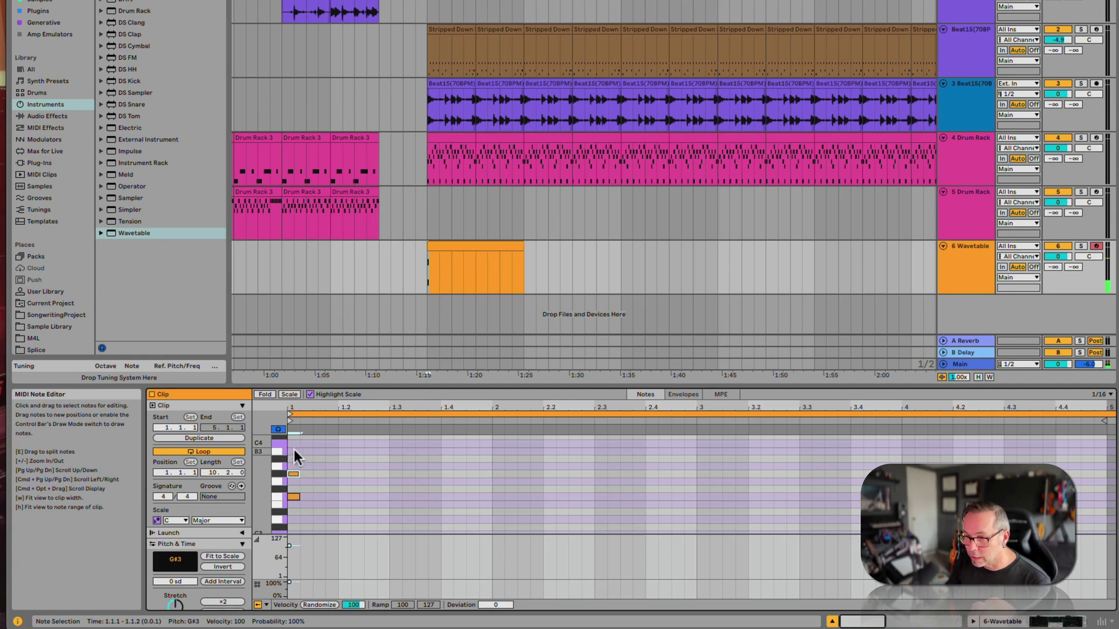
pyautogui.doubleClick(295, 444)
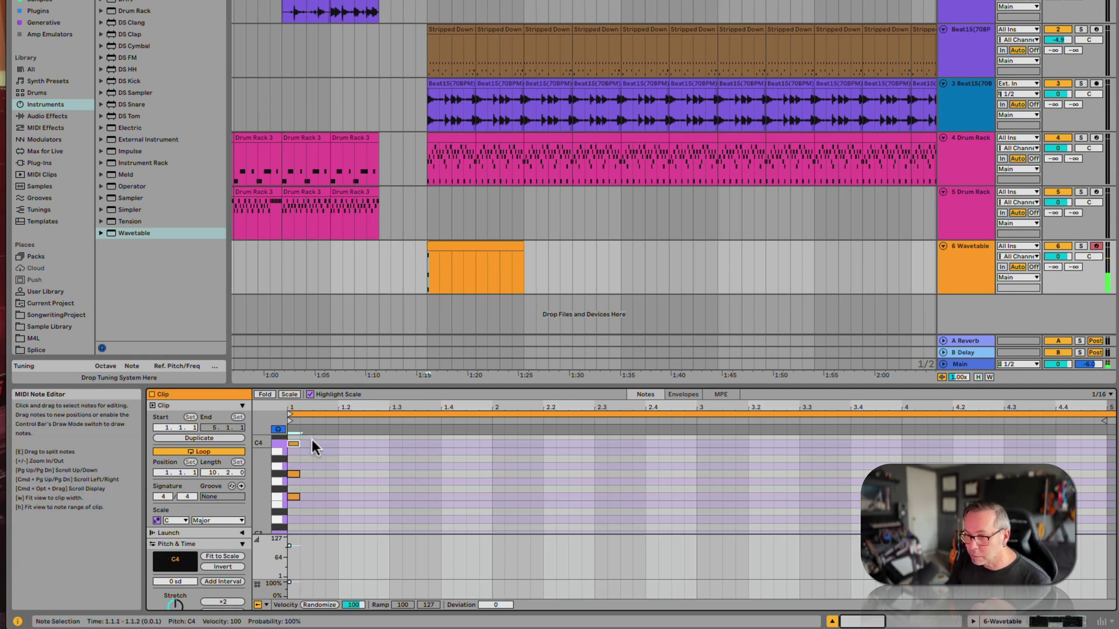
pyautogui.moveTo(311, 440); pyautogui.dragTo(847, 406)
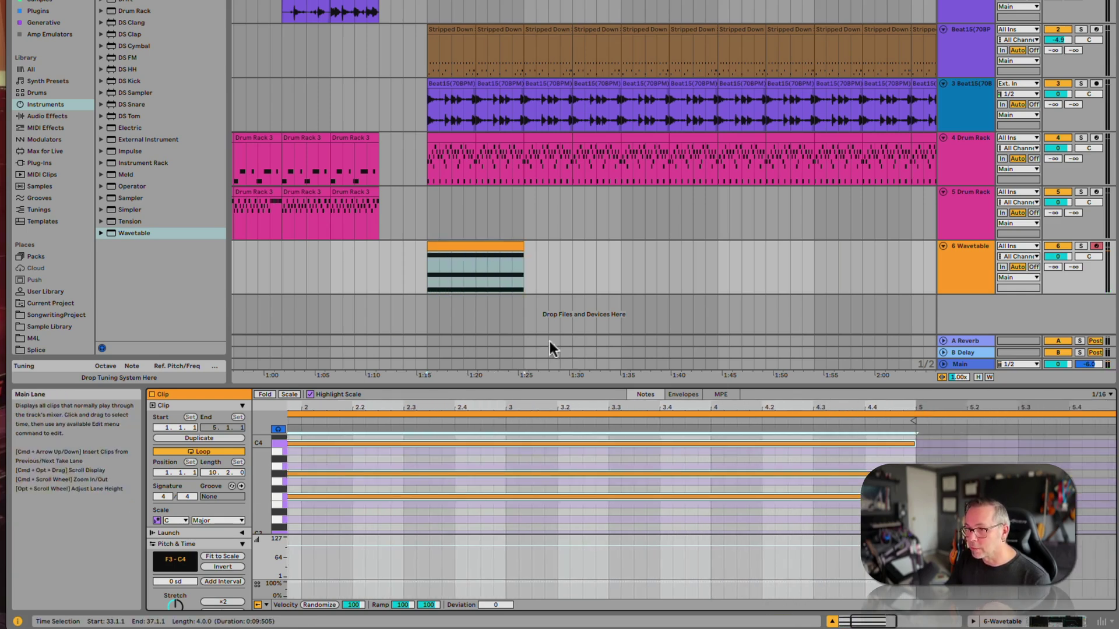
pyautogui.click(454, 249)
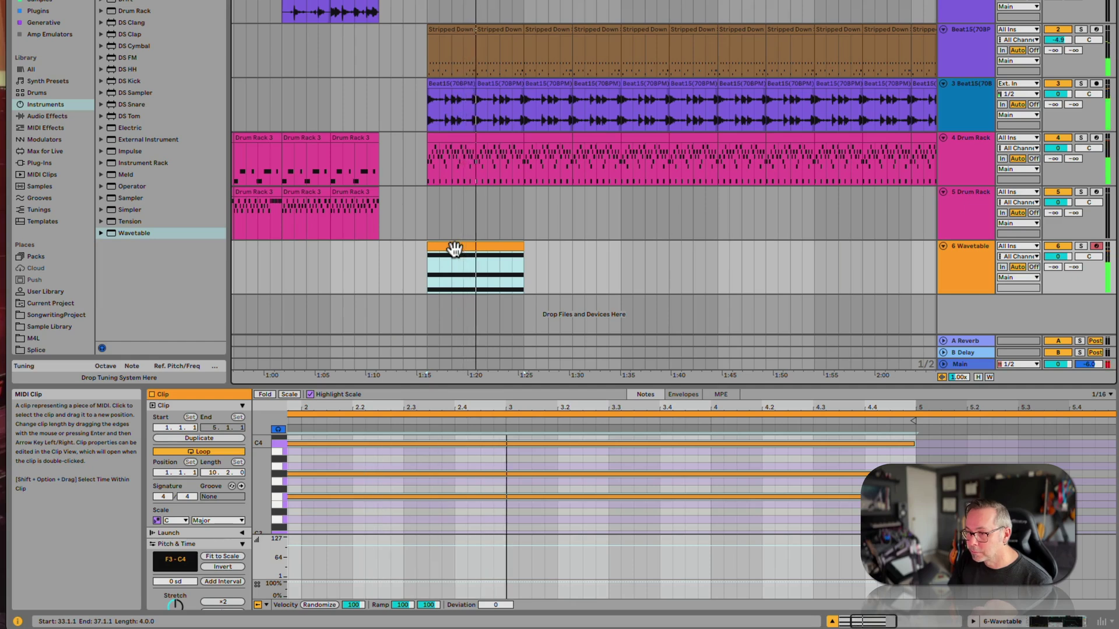
# Shorten the chord to two bars and duplicate it into bars 3–5
pyautogui.press('space')
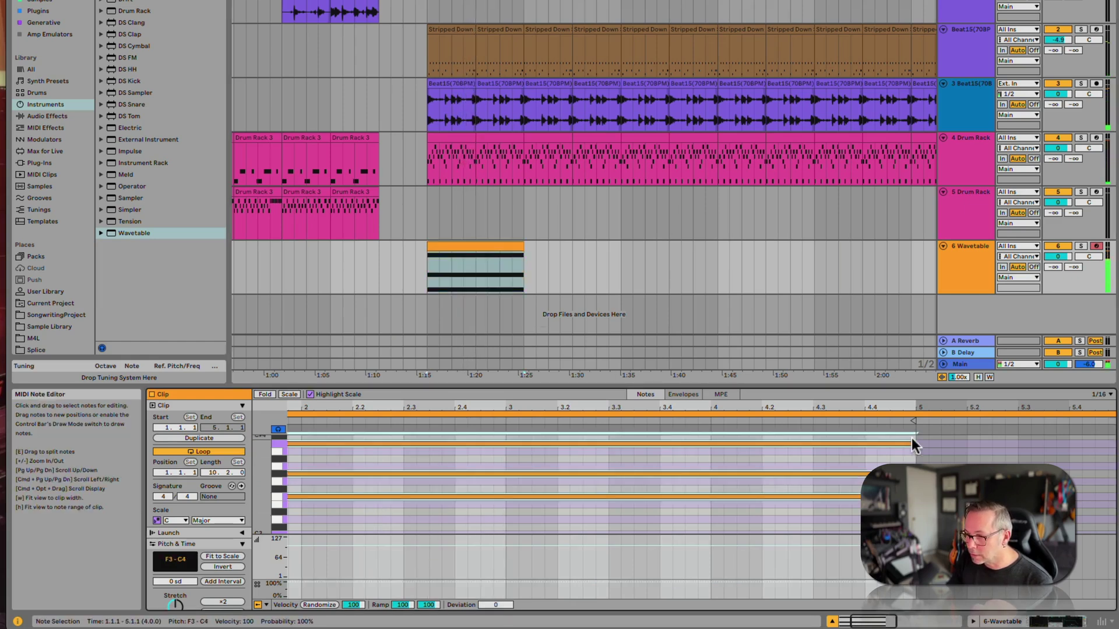
pyautogui.moveTo(913, 443); pyautogui.dragTo(529, 487)
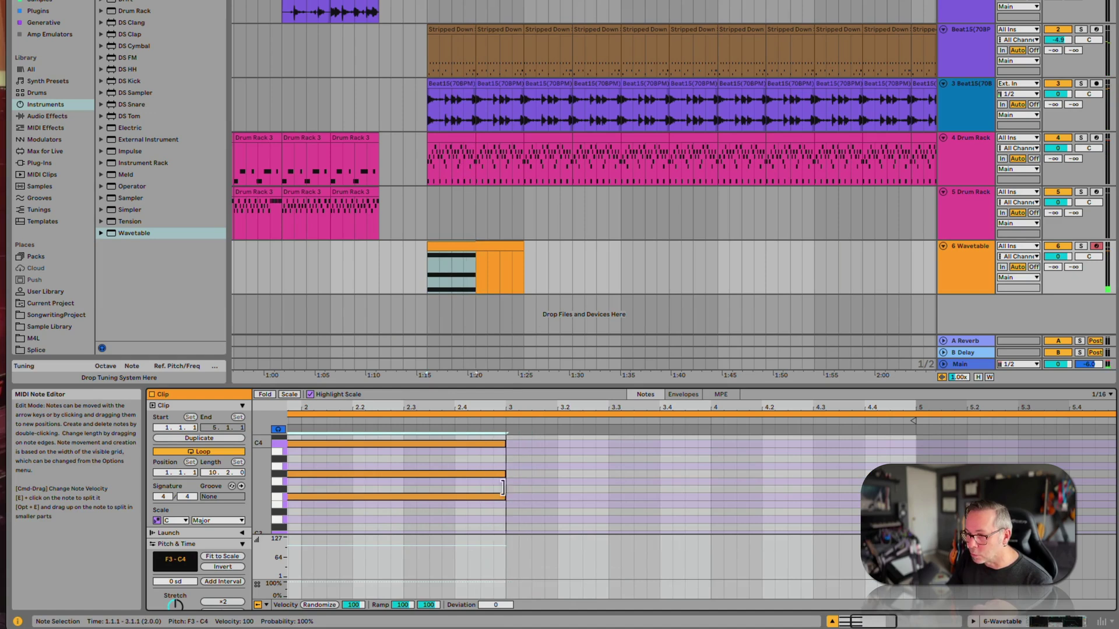
pyautogui.click(577, 494)
pyautogui.click(512, 244)
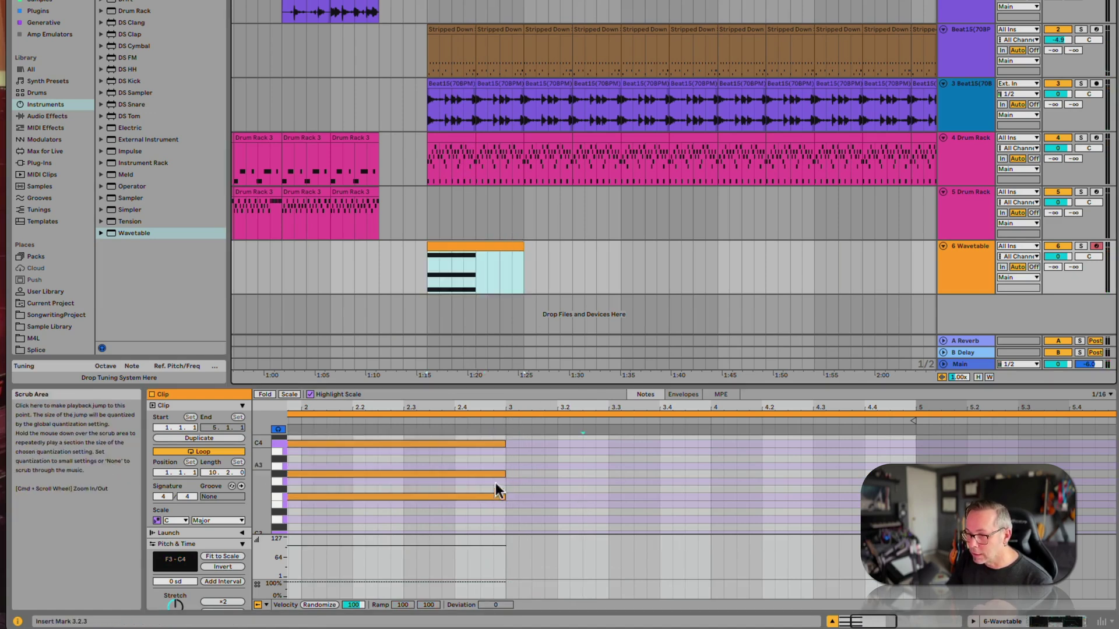
pyautogui.click(479, 512)
pyautogui.hotkey('ctrl', 'a')
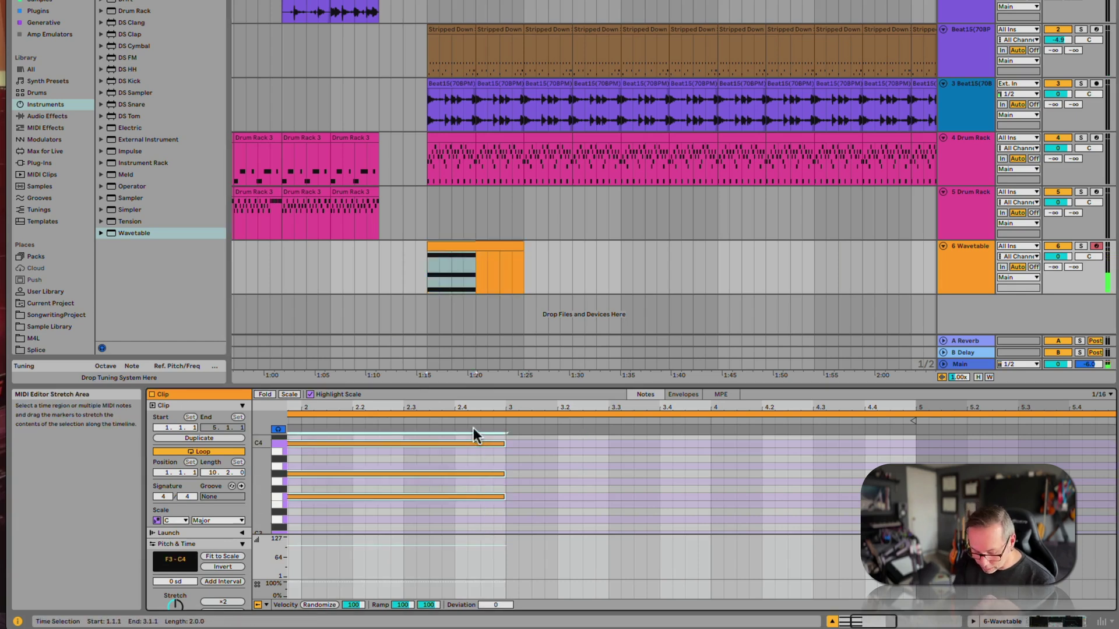
pyautogui.hotkey('ctrl', 'd')
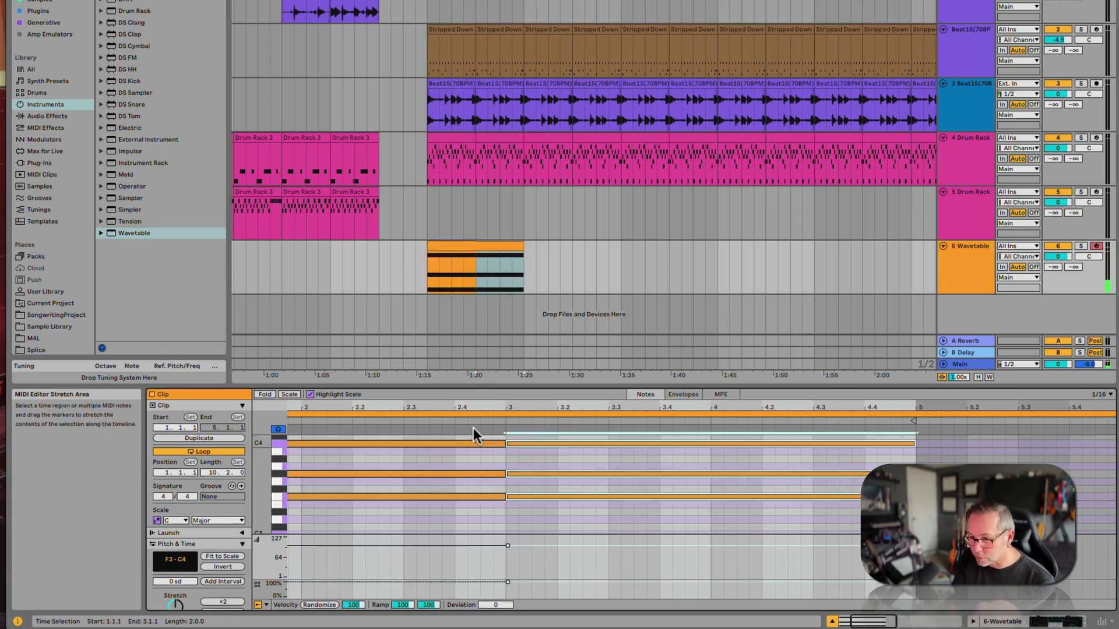
# In the copied chord, raise F3 to F#3 and lower C4 to A#3, auditioning the result
pyautogui.click(526, 496)
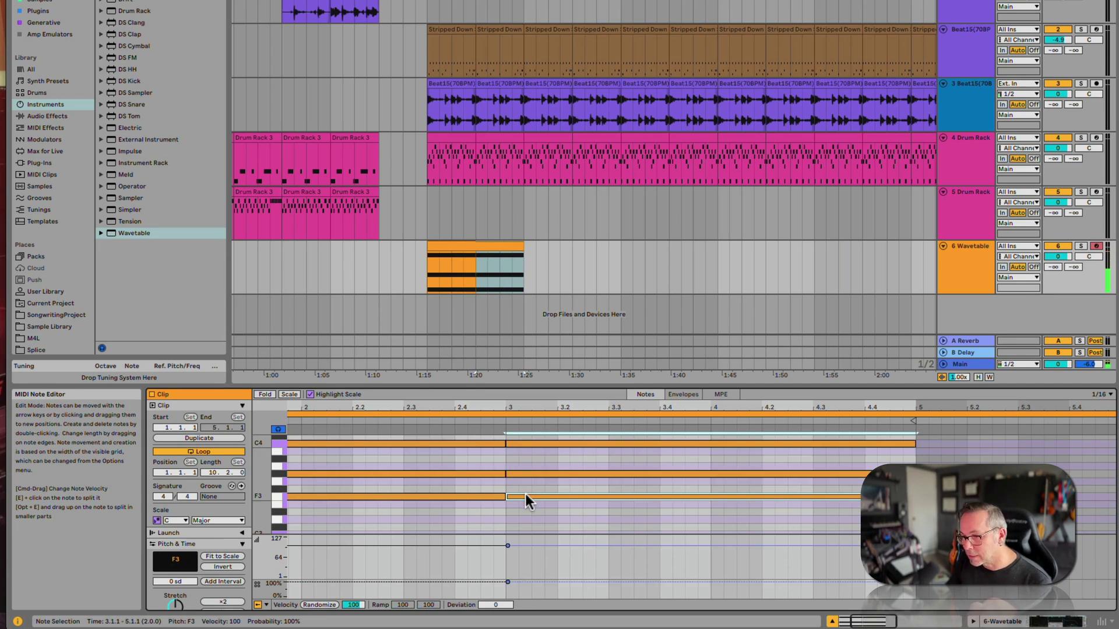
pyautogui.moveTo(525, 494); pyautogui.dragTo(531, 443)
pyautogui.click(528, 490)
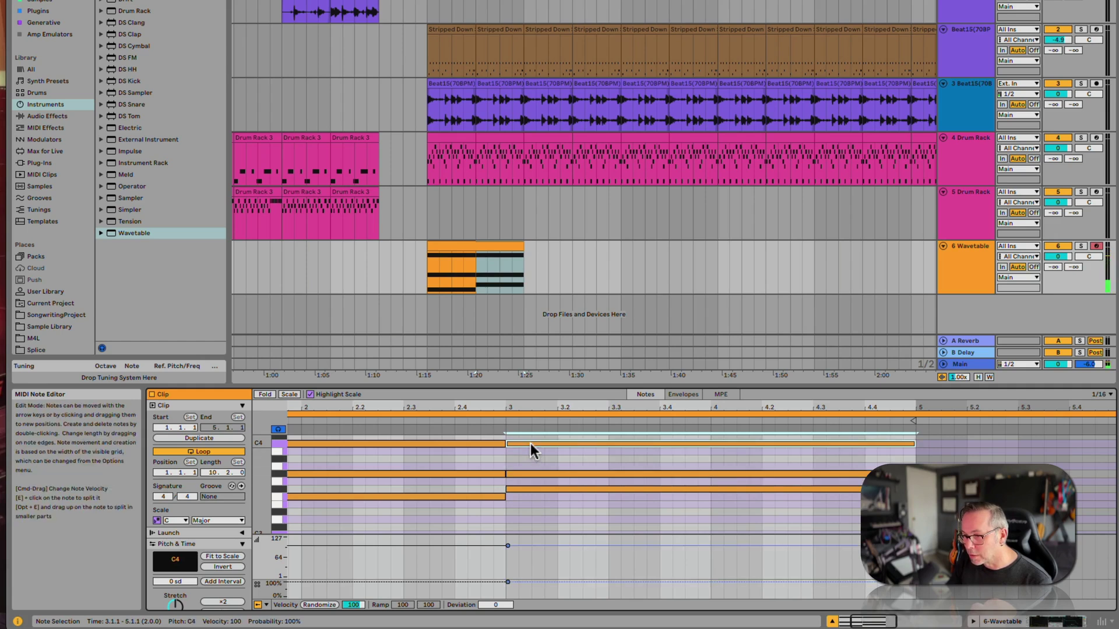
pyautogui.moveTo(773, 527); pyautogui.dragTo(767, 472)
pyautogui.press('w')
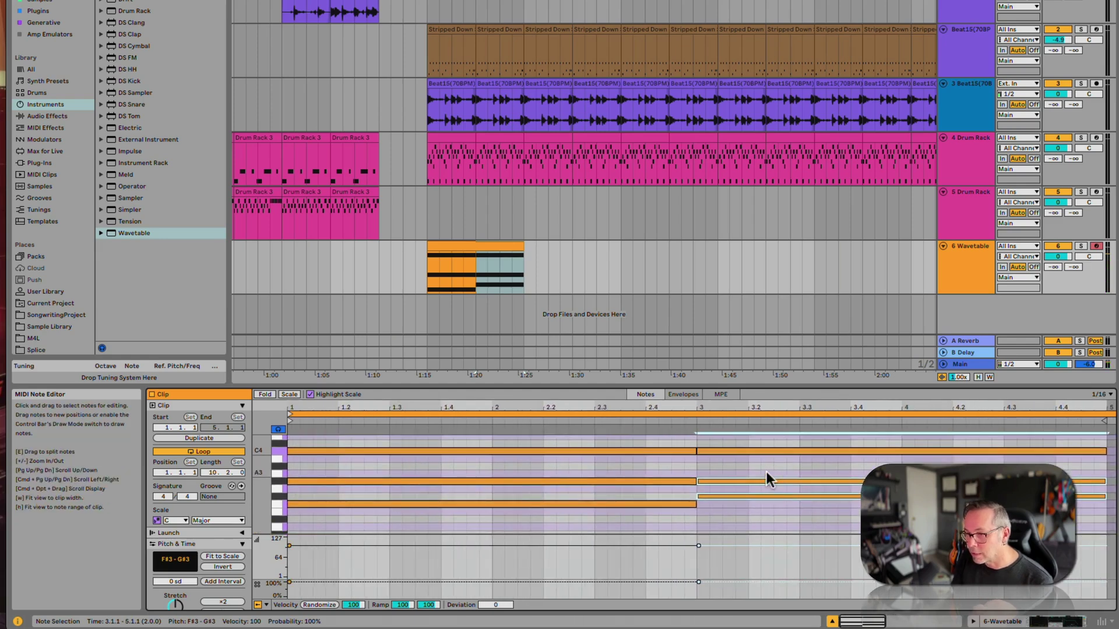
pyautogui.press('space')
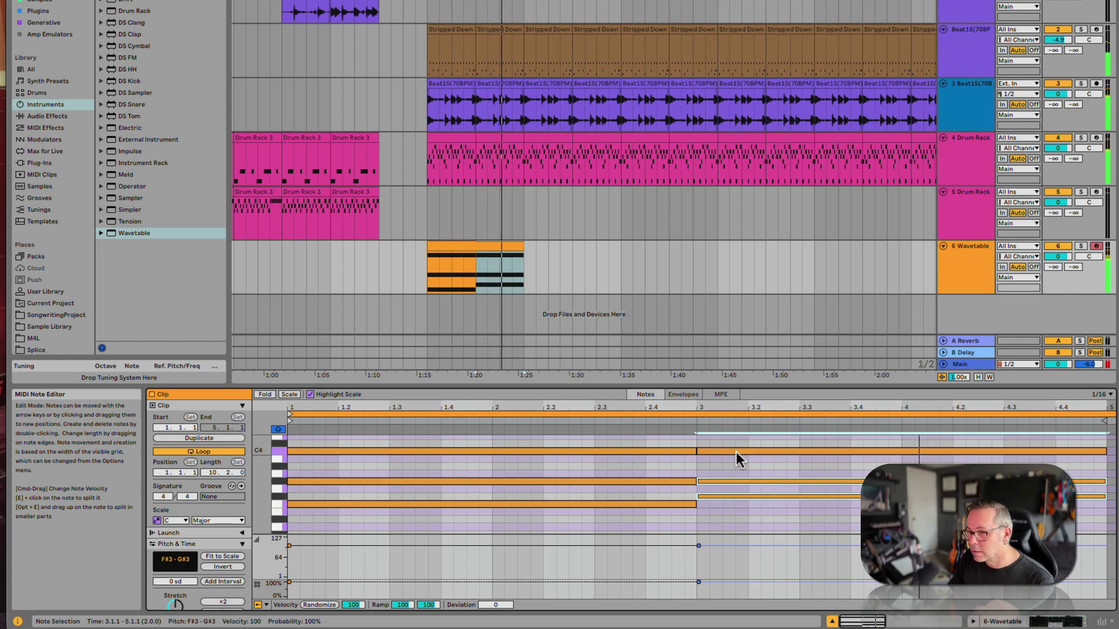
pyautogui.hscroll(3, 736, 452)
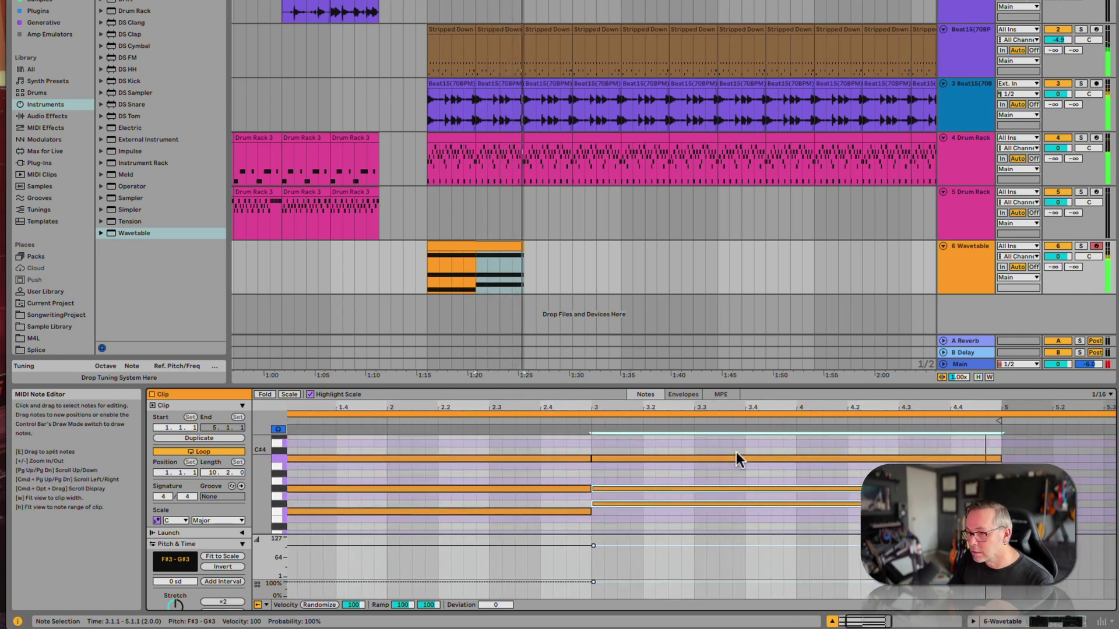
pyautogui.moveTo(736, 454)
pyautogui.mouseDown()
pyautogui.moveTo(737, 474)
pyautogui.moveTo(734, 459)
pyautogui.mouseUp()
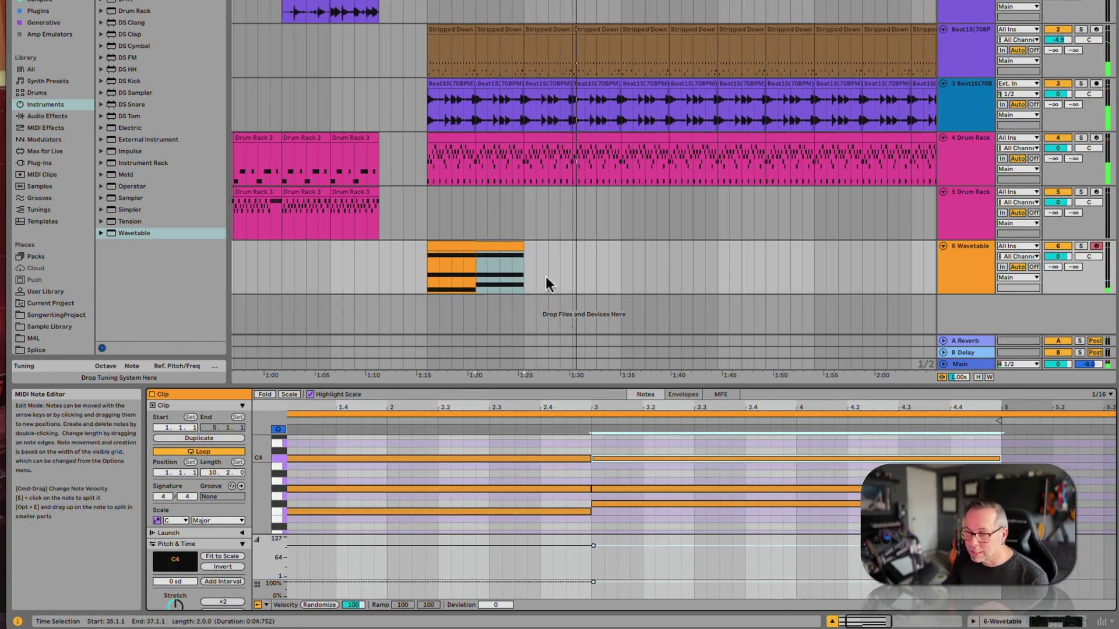
# Duplicate the chord clip and revoice the copy, raising F3 to F#3 and C4 to D4
pyautogui.click(487, 246)
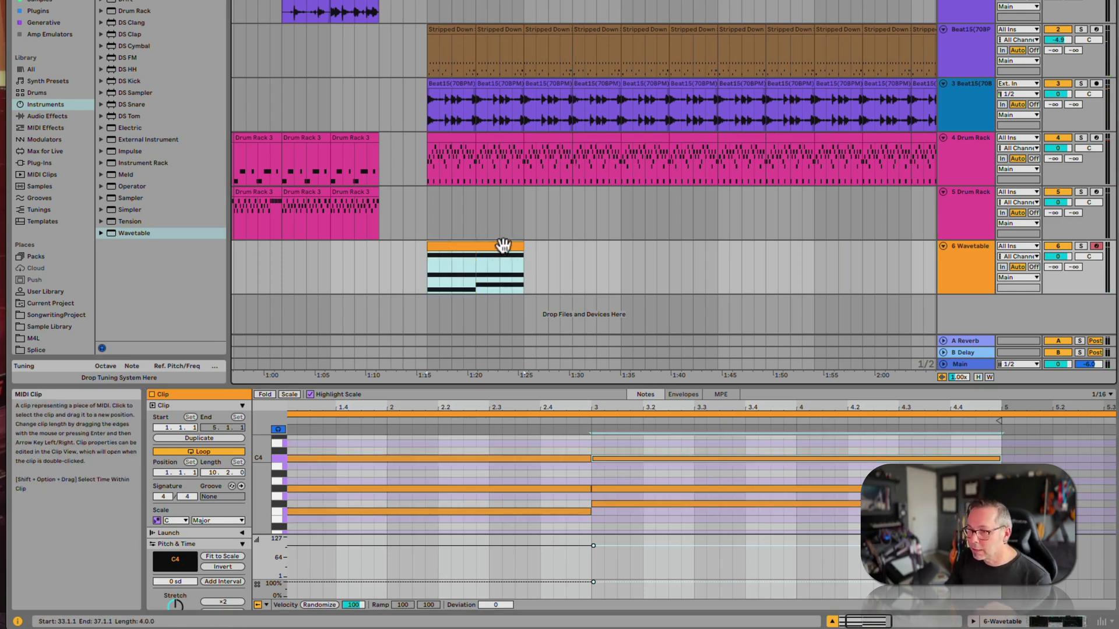
pyautogui.press('super+d')
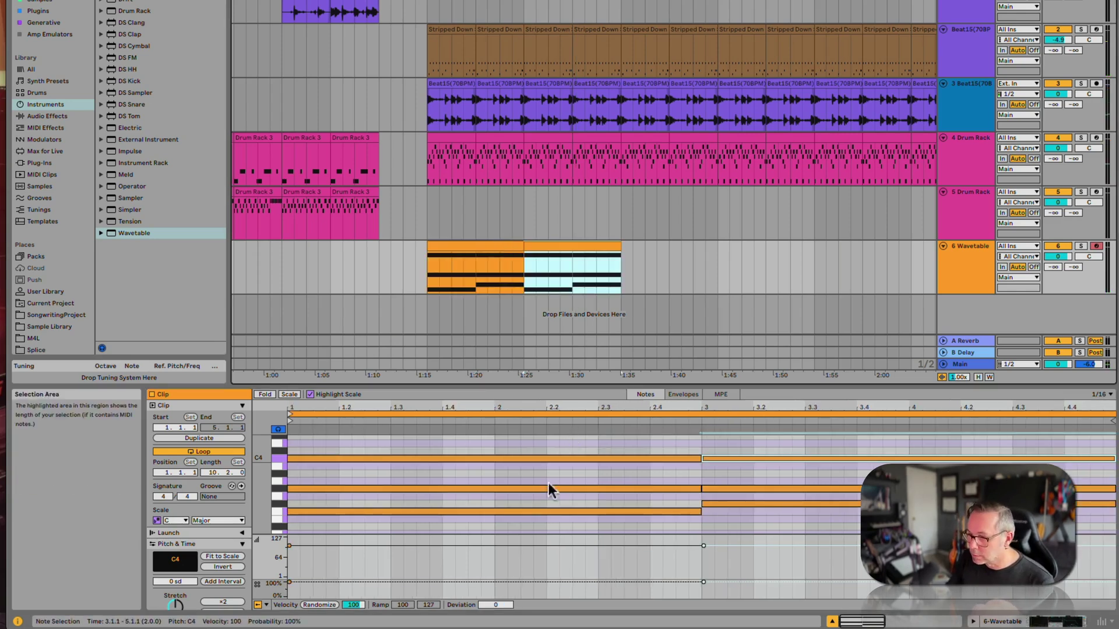
pyautogui.moveTo(524, 513); pyautogui.dragTo(483, 468)
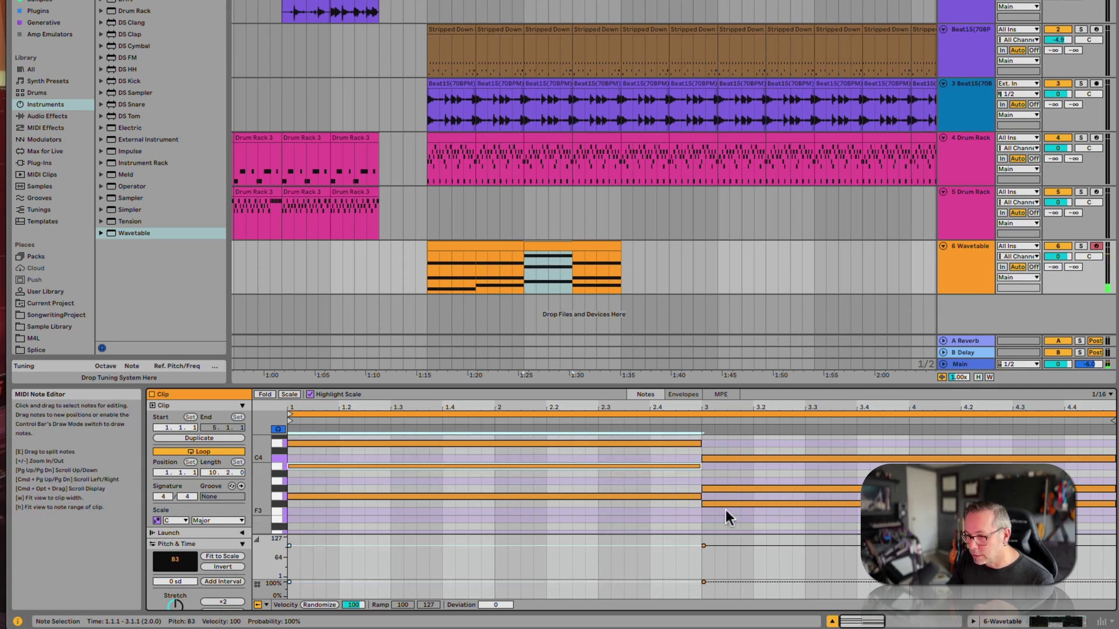
pyautogui.click(726, 507)
pyautogui.moveTo(731, 465); pyautogui.dragTo(718, 525)
pyautogui.click(718, 517)
# With both clips in the note editor, lower the B3 note at 37.1.1 a semitone
pyautogui.click(484, 244)
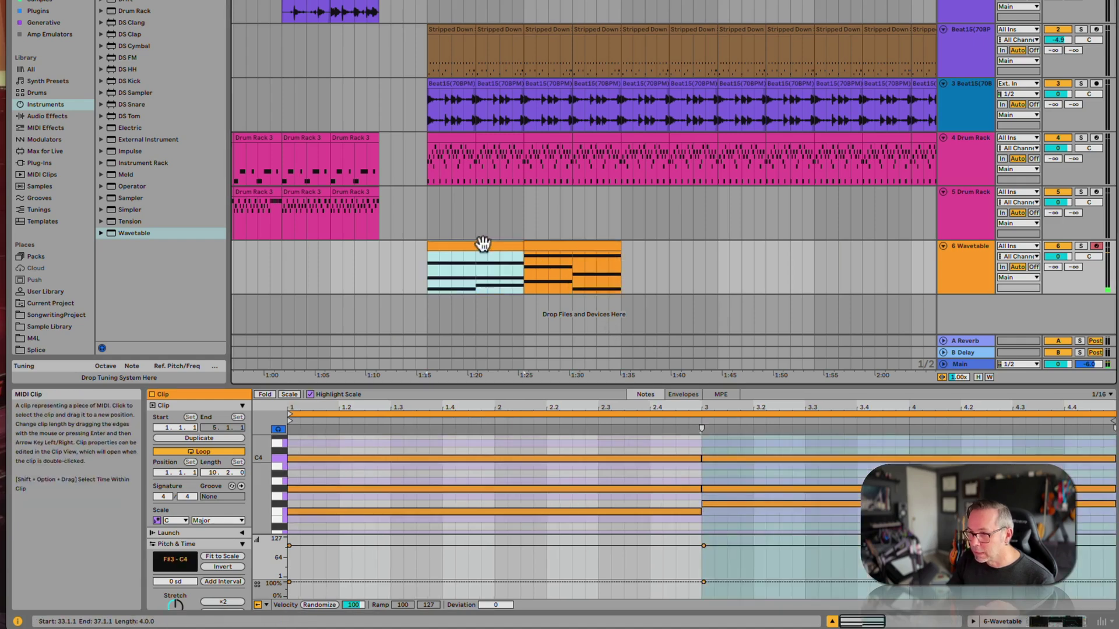
pyautogui.keyDown('shift'); pyautogui.click(560, 245); pyautogui.keyUp('shift')
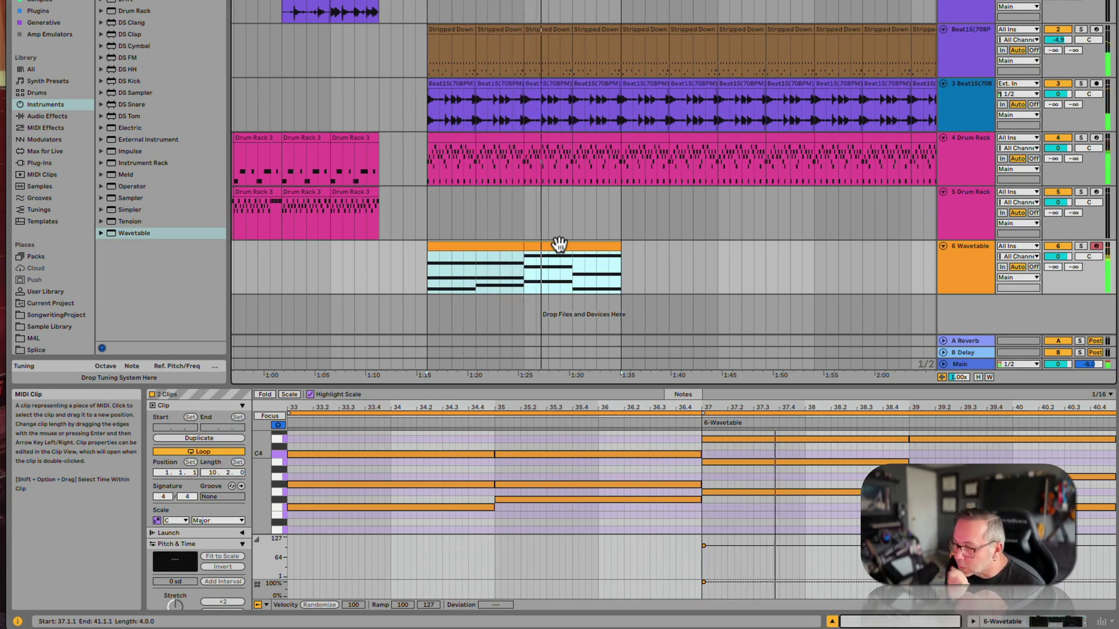
pyautogui.click(742, 462)
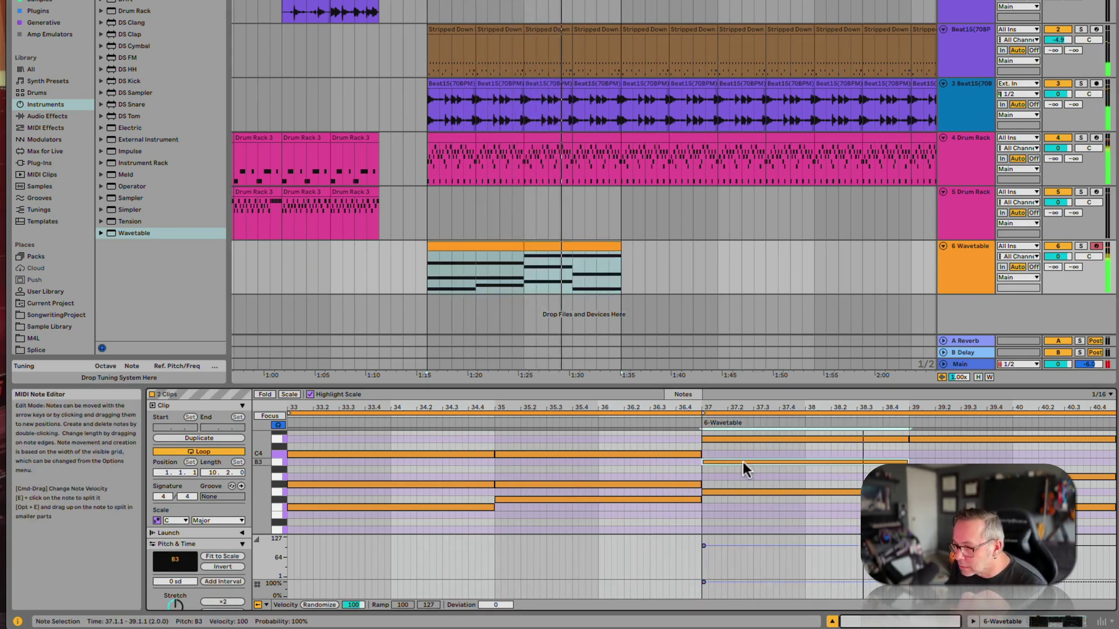
pyautogui.press('Down')
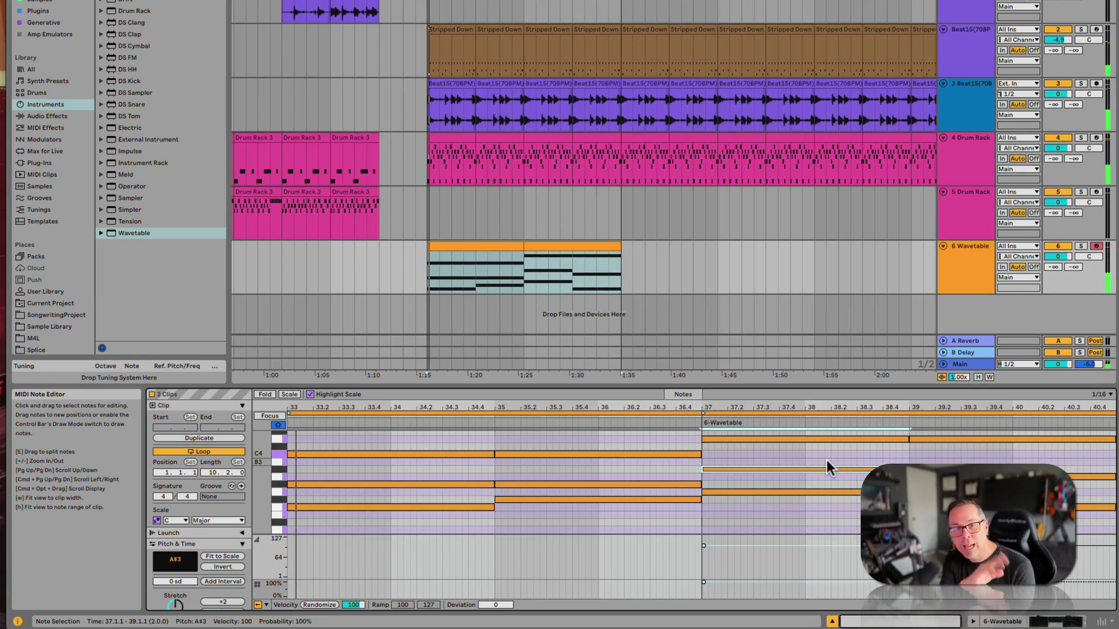
pyautogui.click(489, 242)
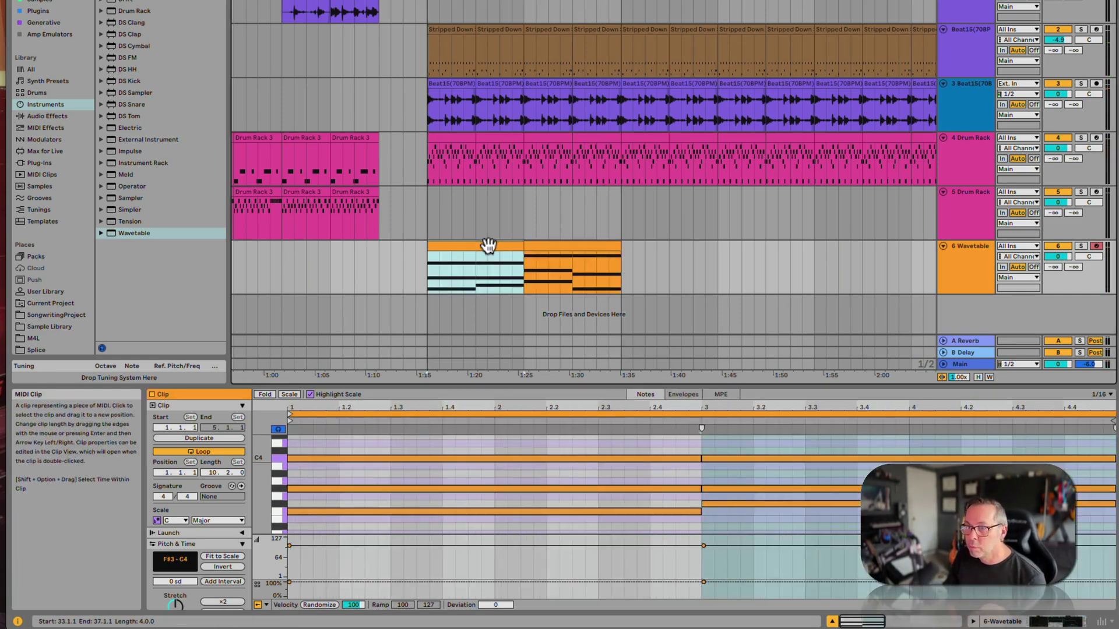
pyautogui.click(545, 247)
pyautogui.click(516, 245)
pyautogui.click(566, 248)
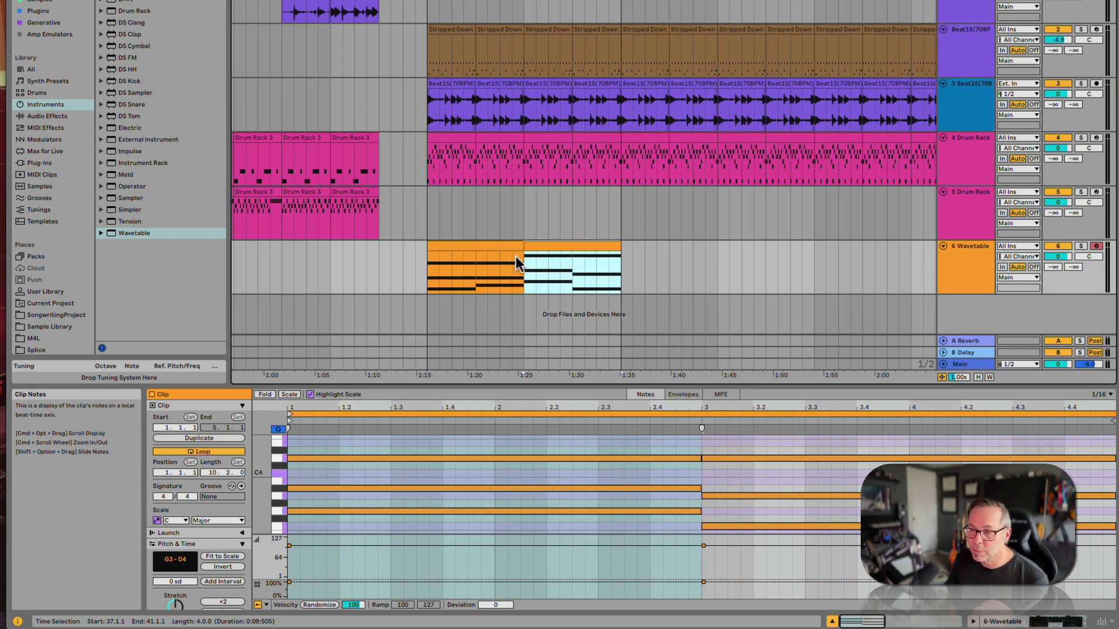
pyautogui.click(496, 246)
pyautogui.click(537, 246)
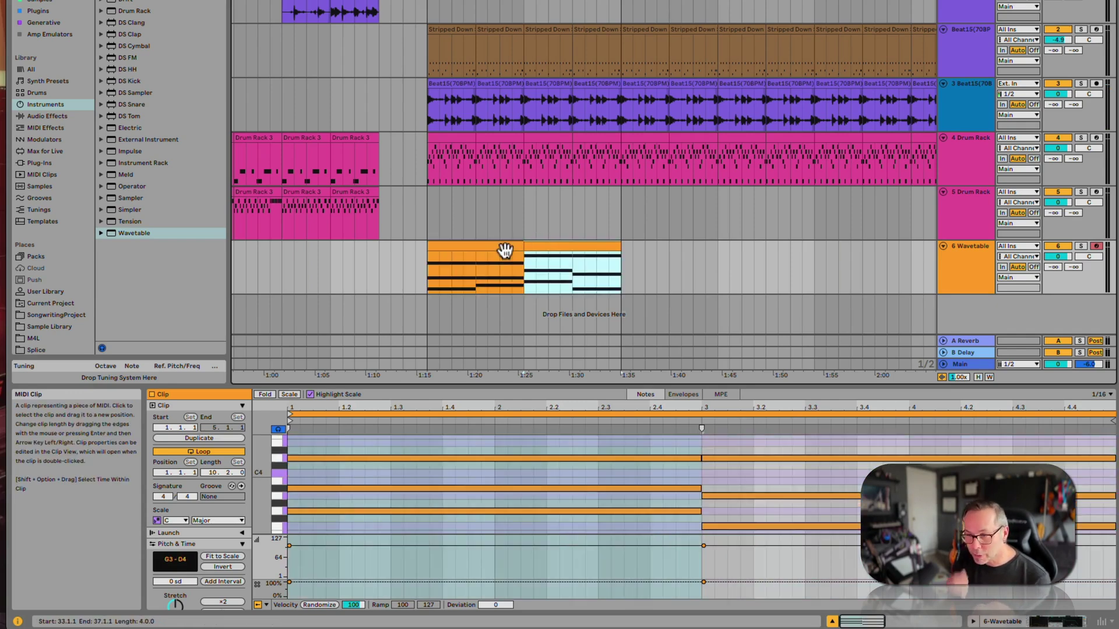